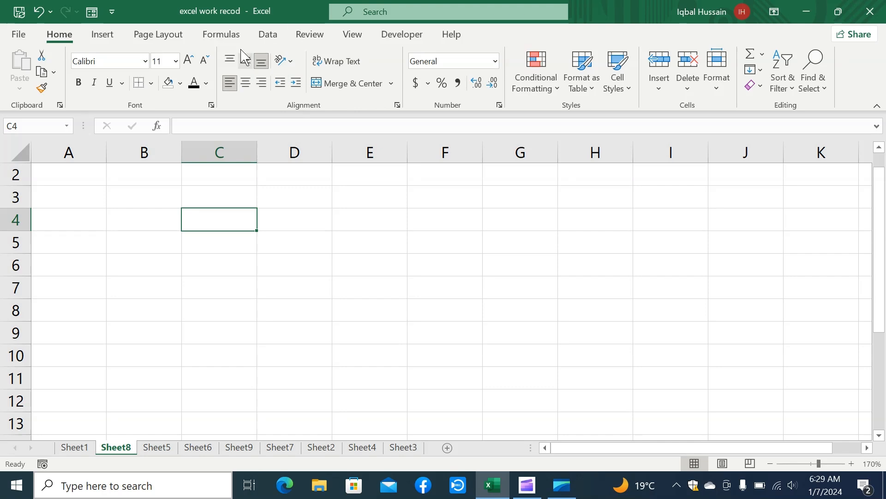
Centre cell C4 horizontally and enter the text "Honesty is the best policy" in it
key(ctrl+e)
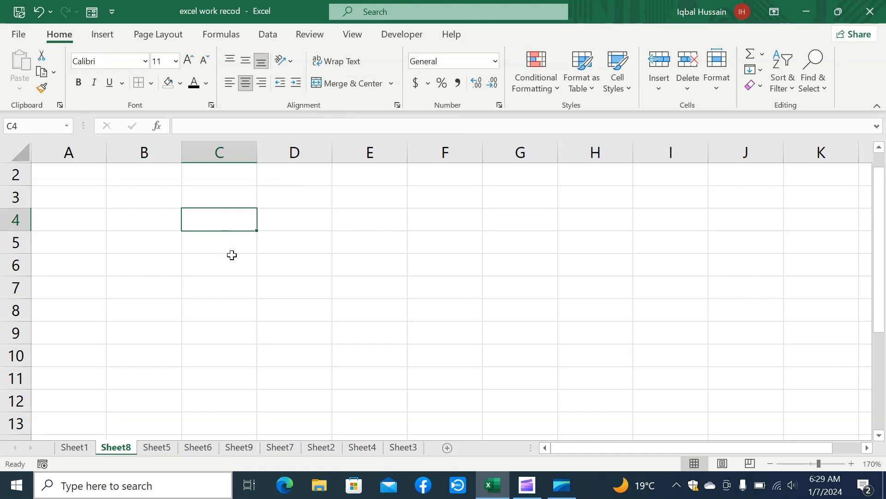
text(Ho)
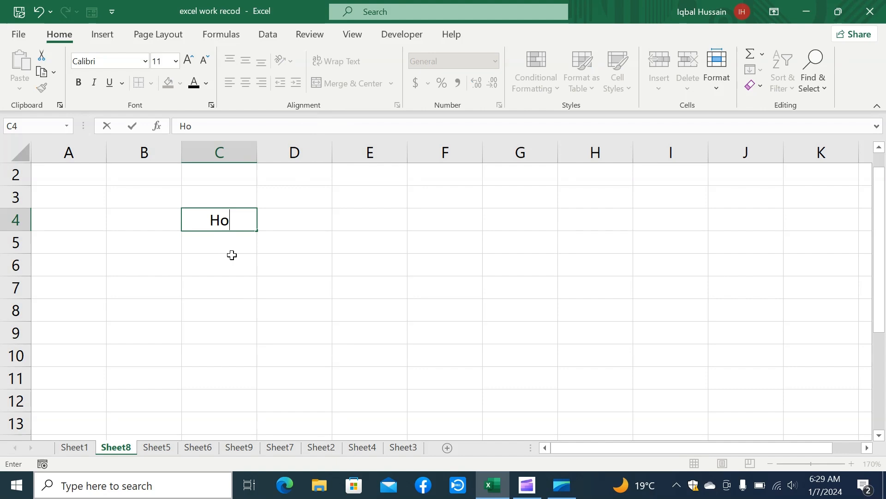
text(nesty is the best policy)
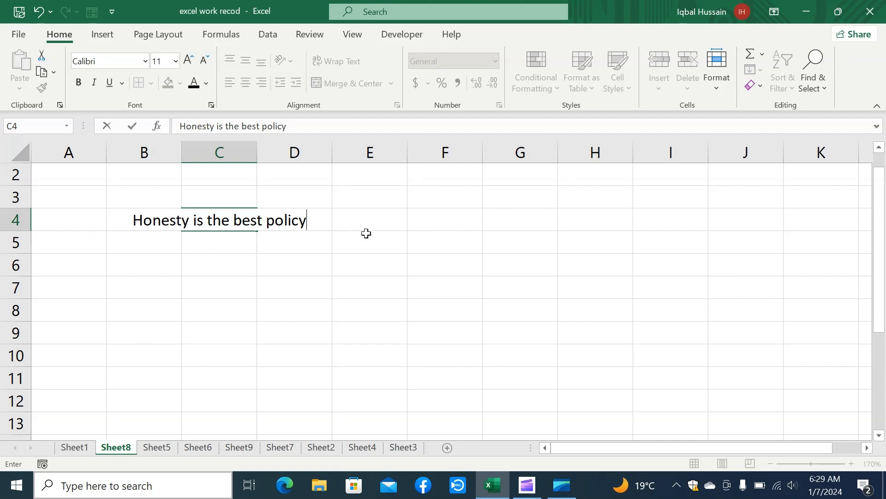
key(Return)
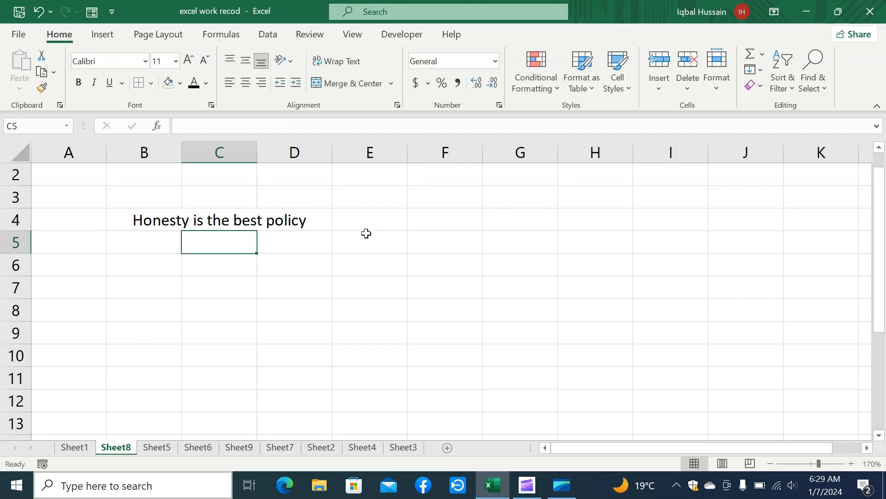
Wrap the text in cell C4 and clear the cell's contents
click(282, 223)
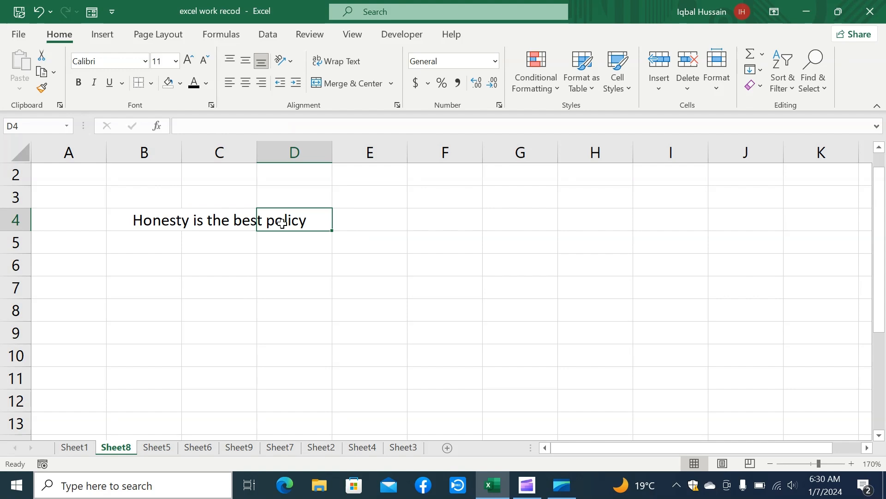
click(210, 220)
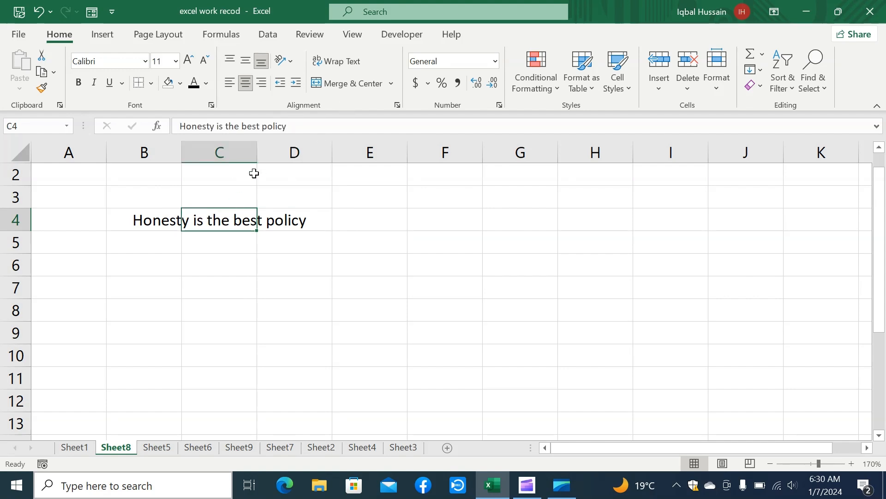
click(337, 63)
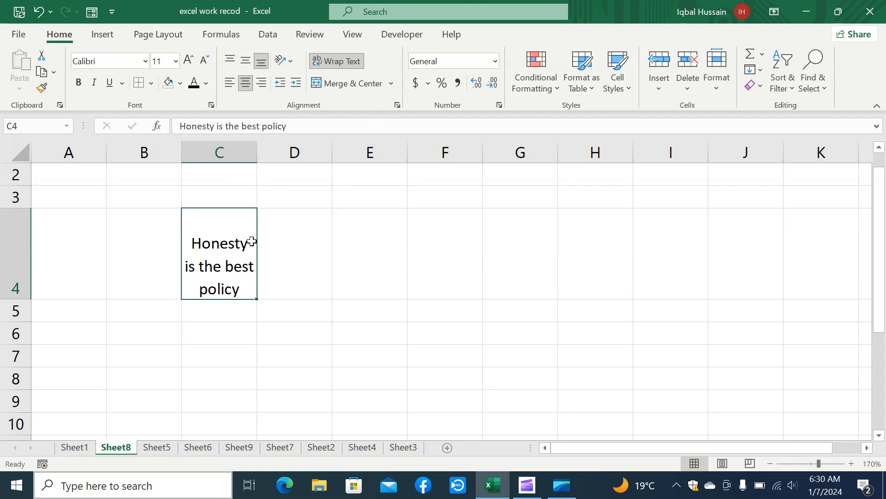
key(Delete)
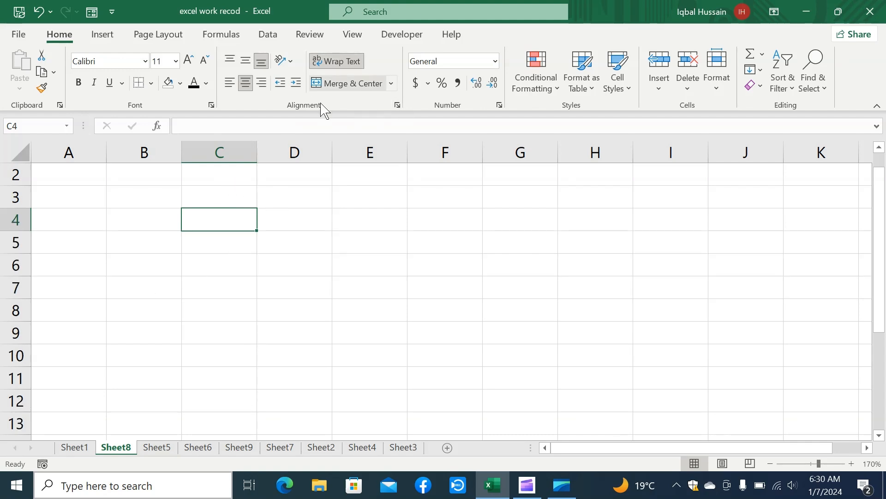
Enter "Honesty", "is the best" and "policy" in cell D4 as three lines separated by manual line breaks
click(300, 227)
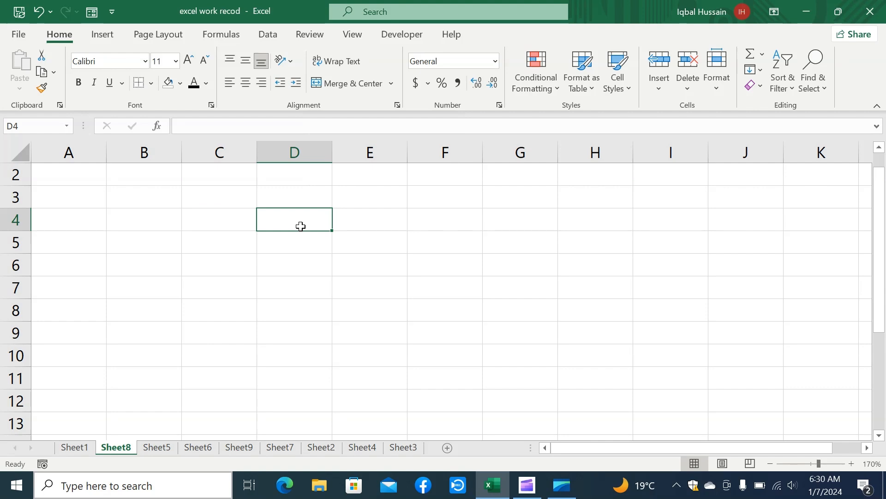
text(Hones)
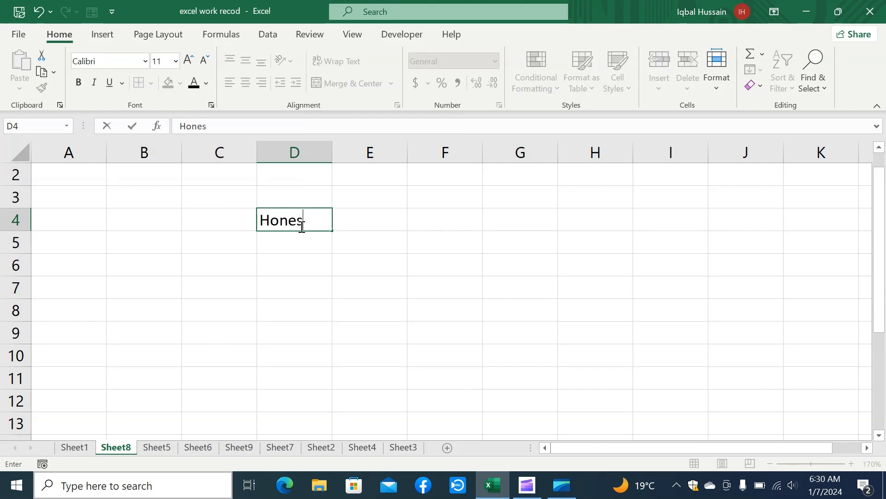
text(ty)
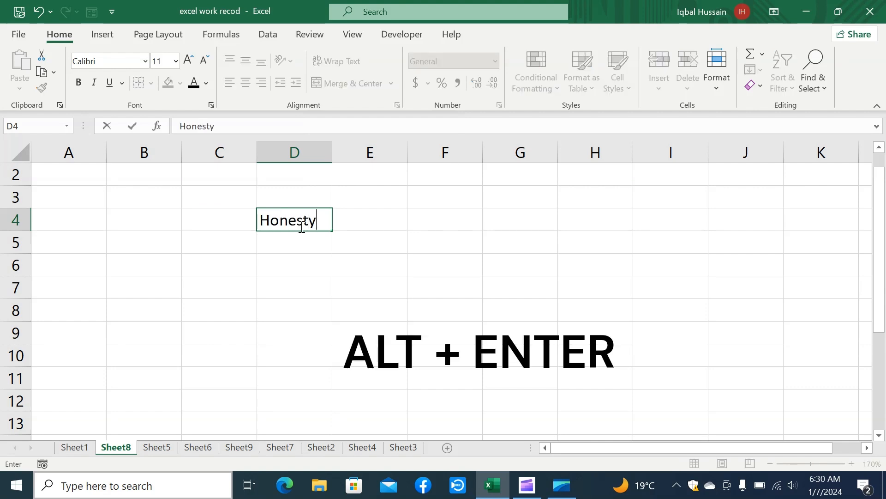
key(alt+Return)
text(is the bes)
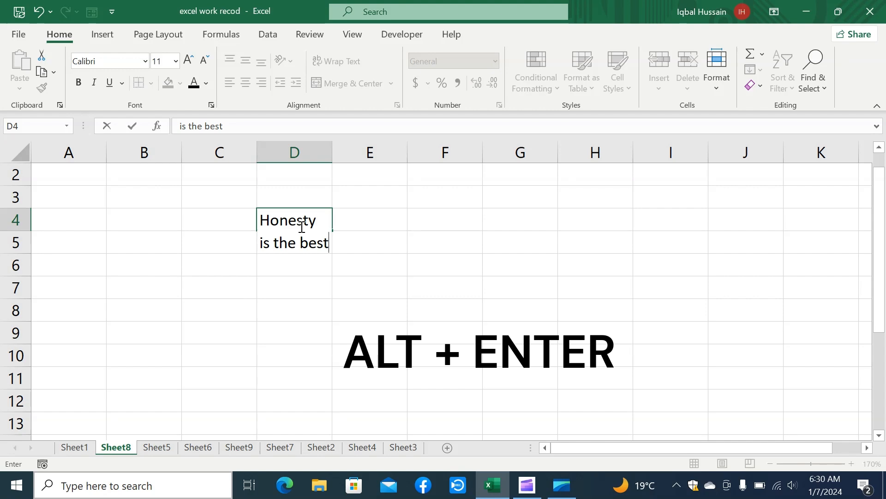
text(t)
key(alt+Return)
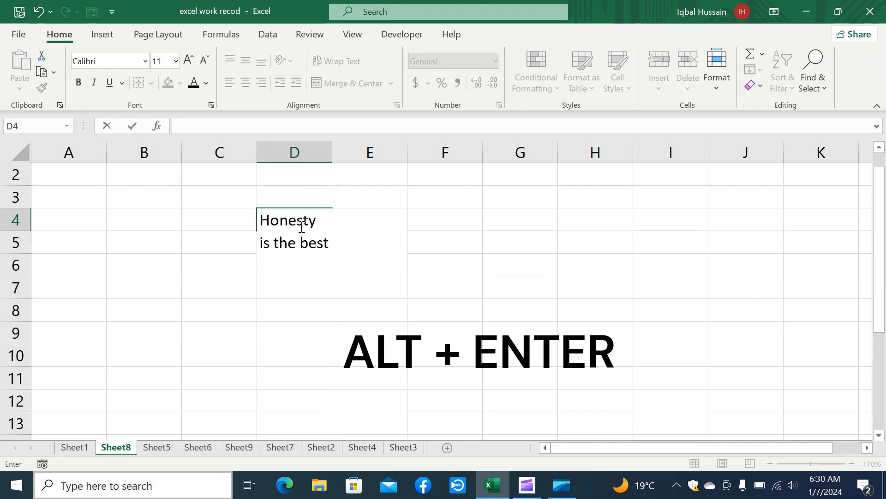
text(poli)
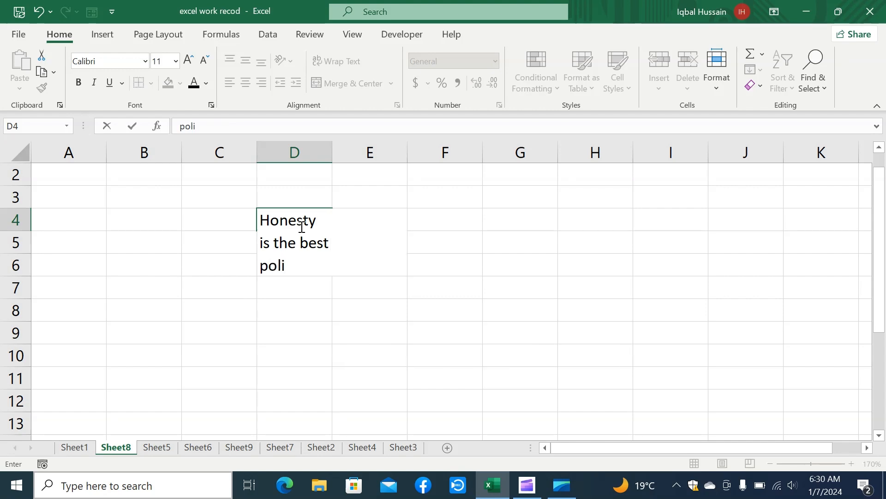
text(cy)
key(Return)
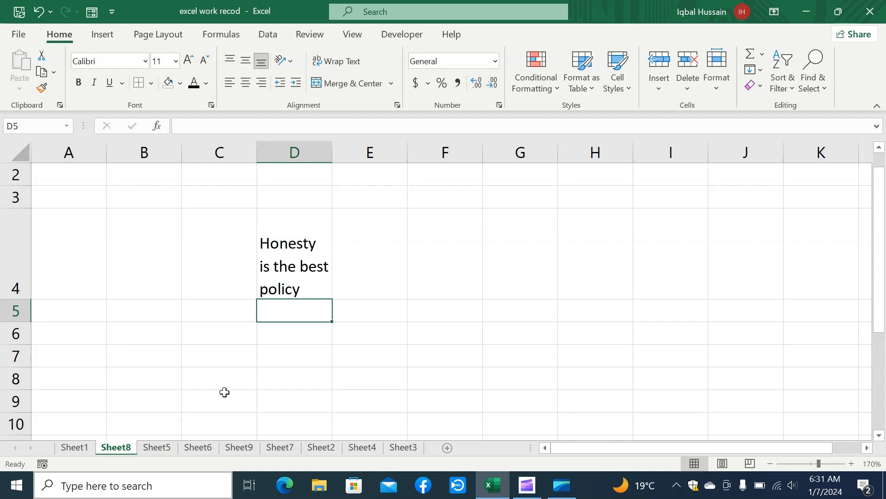
Insert two blank rows above the header row of the table on Sheet6
click(202, 451)
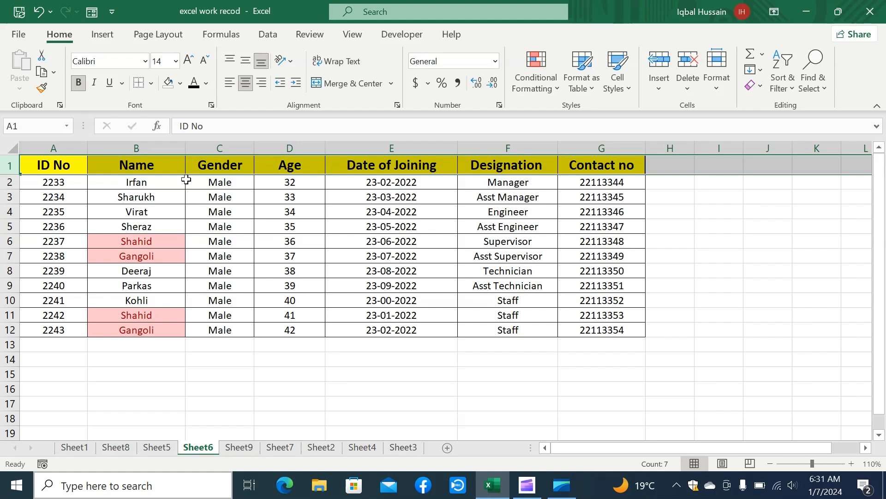
right_click(11, 165)
click(52, 282)
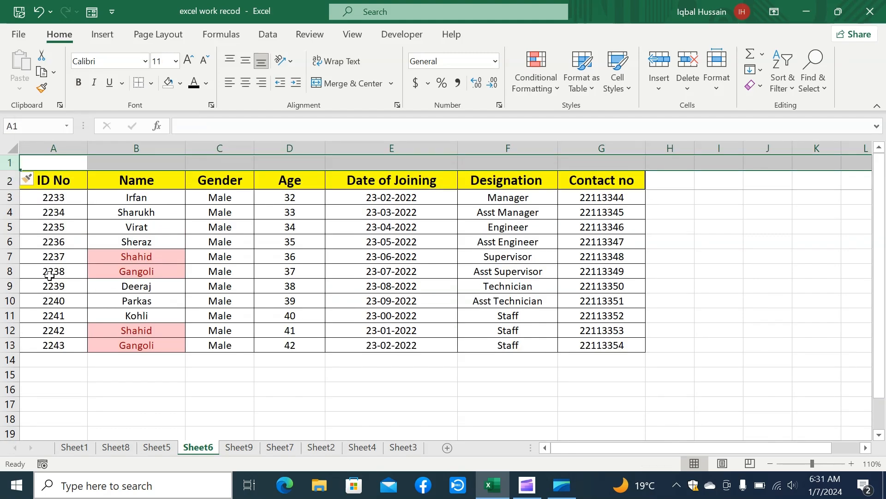
right_click(6, 162)
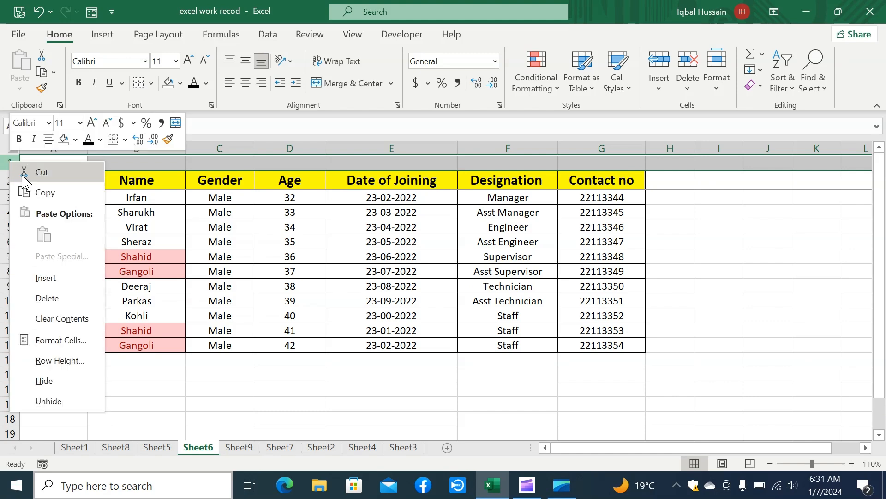
click(51, 279)
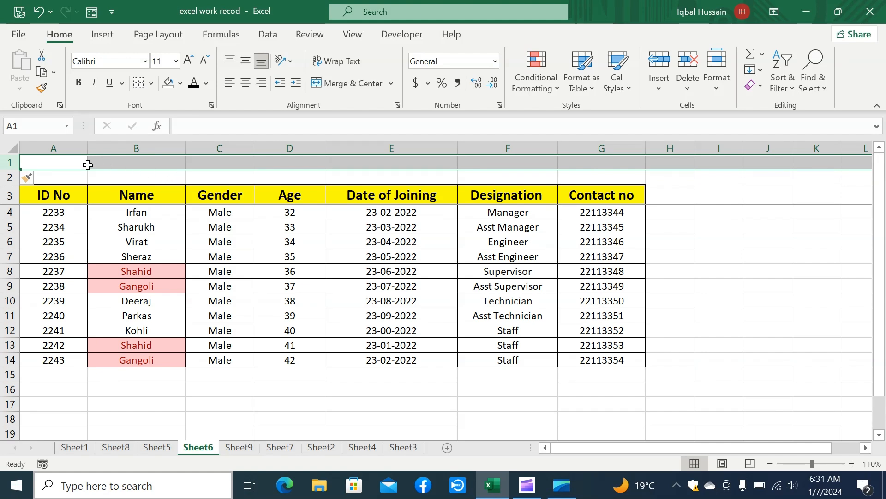
Merge and centre the blank range A1:G2 above the table
drag(62, 159, 151, 172)
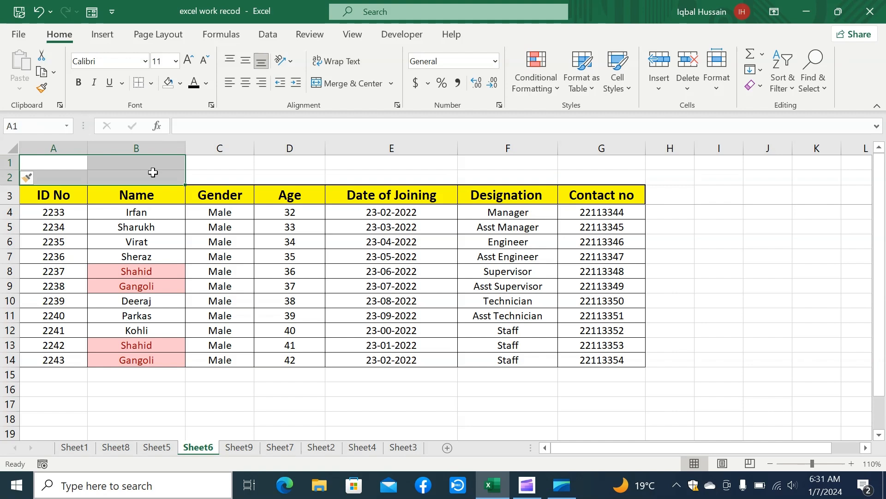
key(shift+Right)
key(shift+Right)
key(shift+Right)
key(shift+Right)
key(shift+Right)
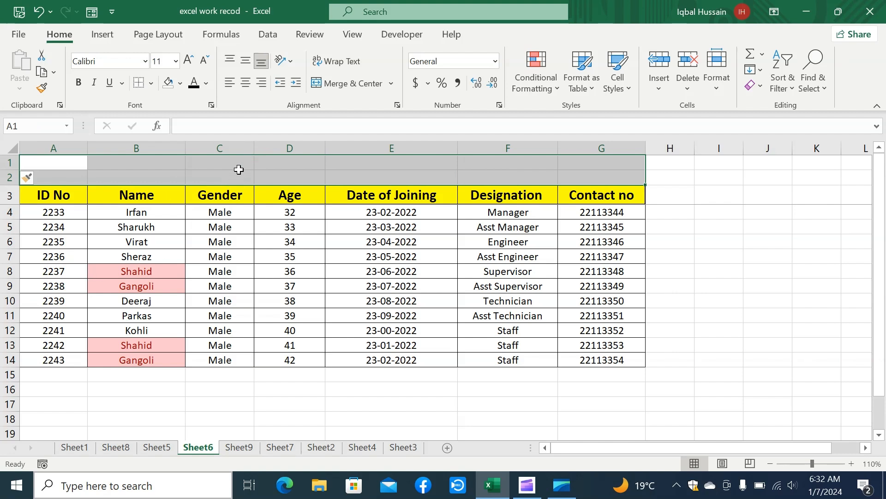
click(351, 87)
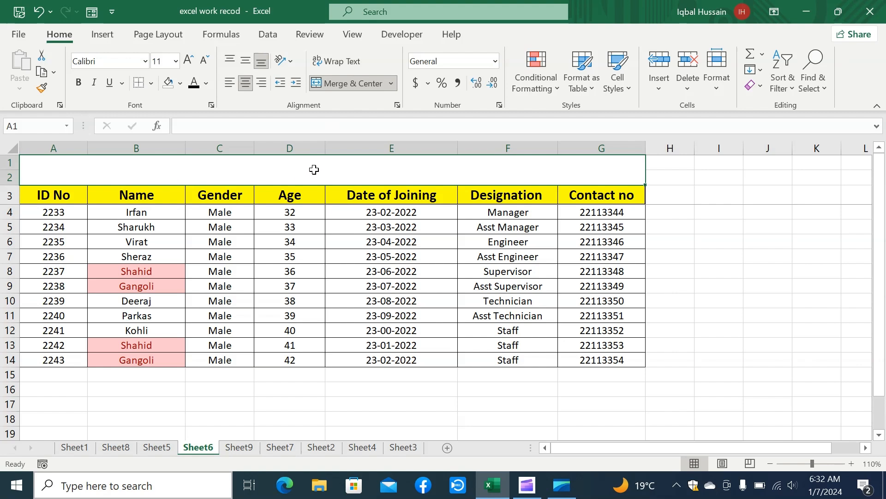
Enter the title "Employ Data" in the merged cell above the table
text(Emplo)
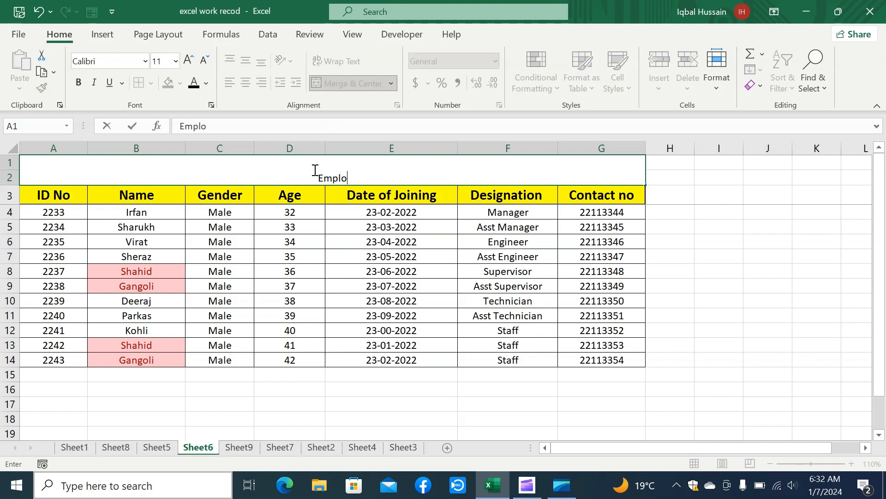
text(y Data)
click(79, 83)
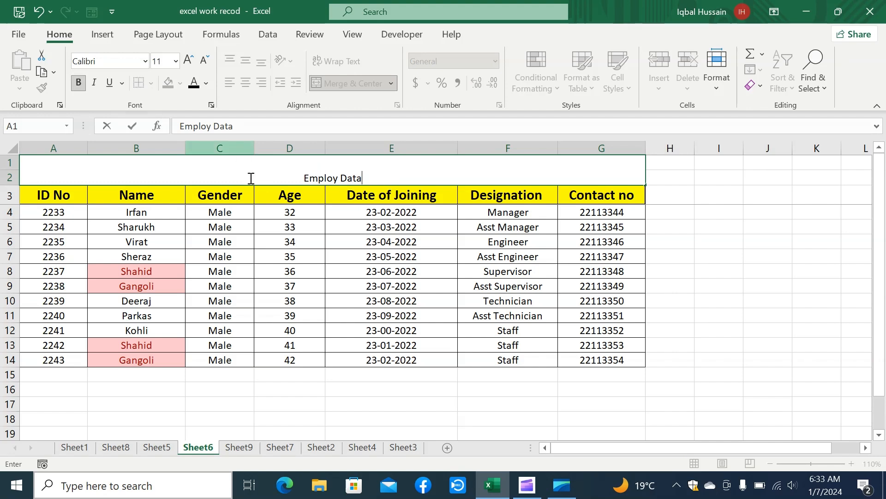
click(249, 212)
Format the "Employ Data" title in bold at font size 22 with a light orange cell fill
click(249, 174)
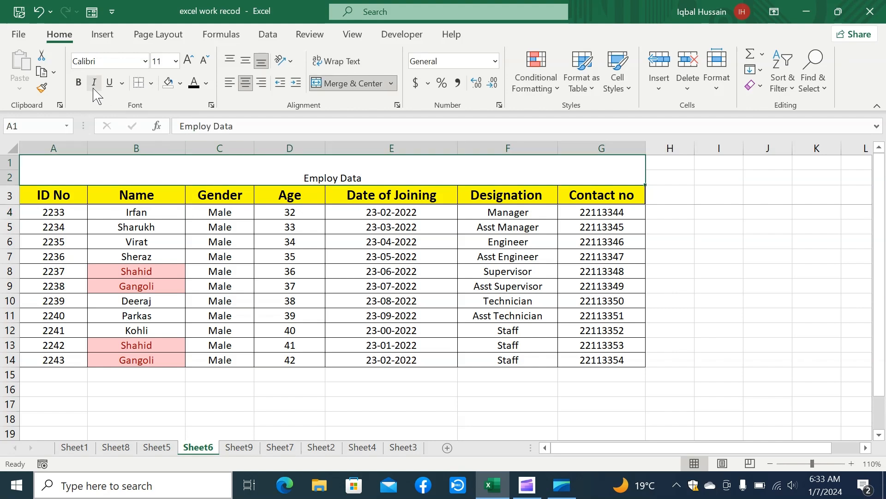
click(79, 83)
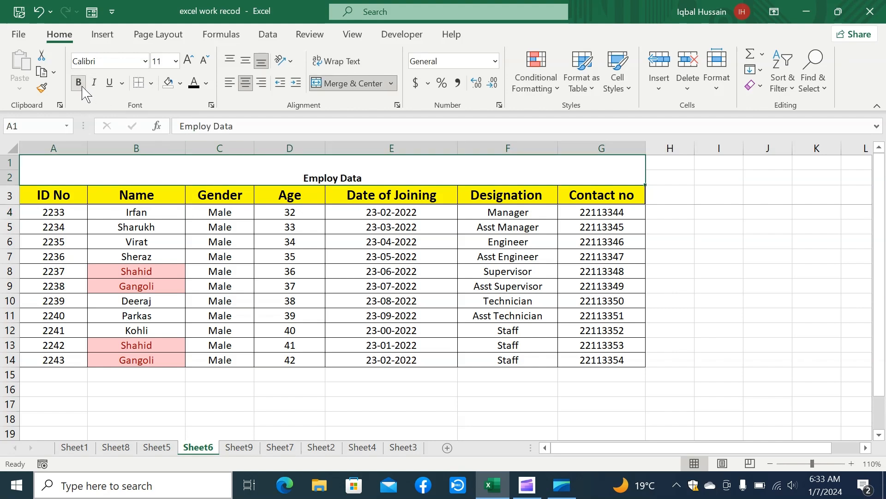
click(188, 61)
click(188, 63)
click(188, 62)
click(188, 62)
click(188, 62)
click(188, 62)
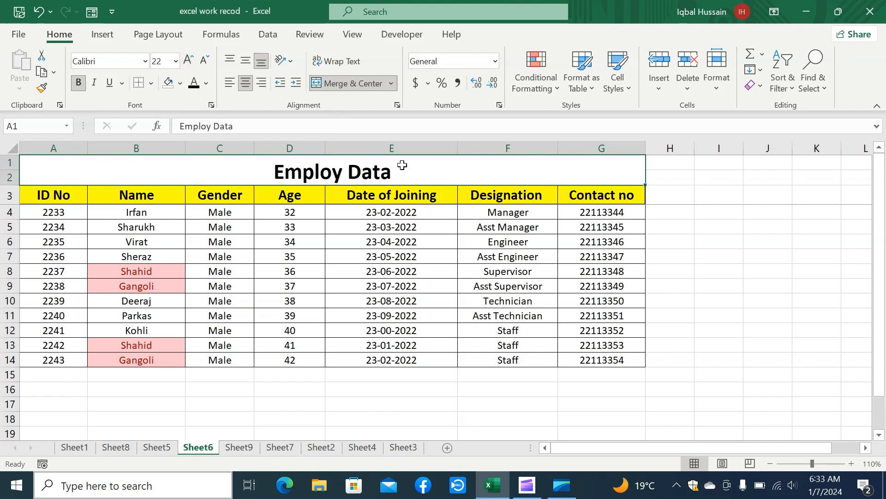
click(180, 83)
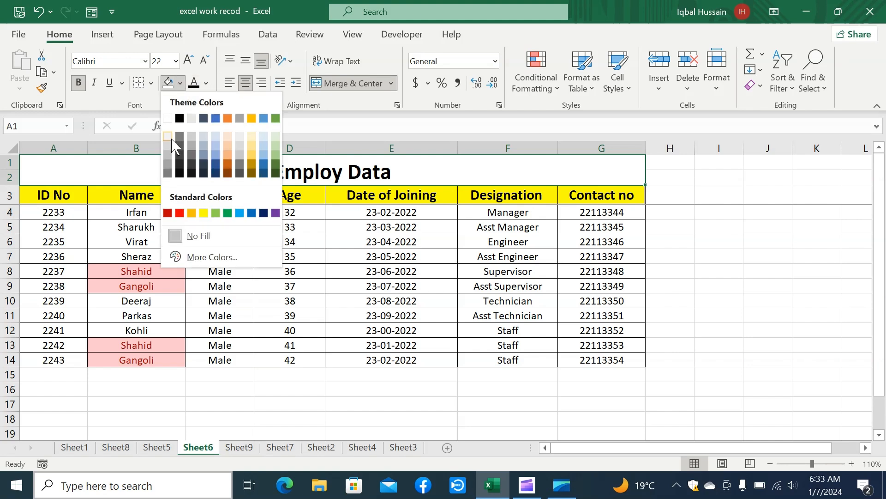
click(227, 155)
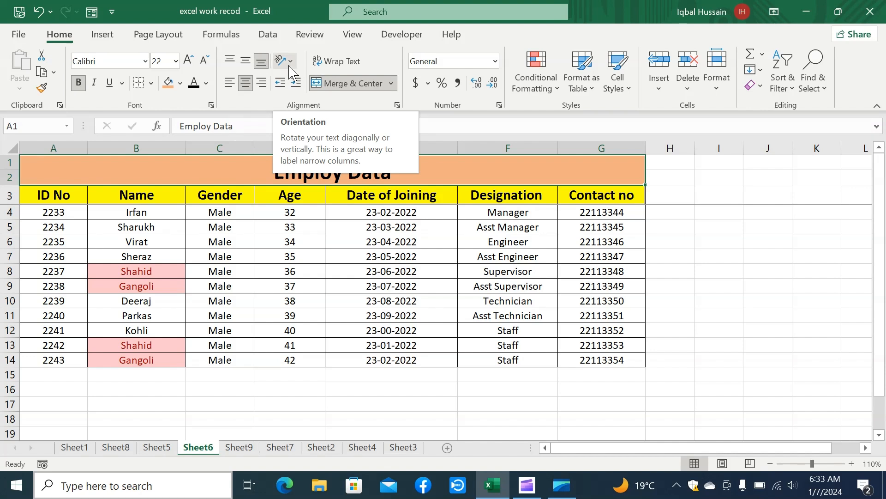
Try angling the Gender header text in cell C3 counterclockwise and clockwise
click(234, 199)
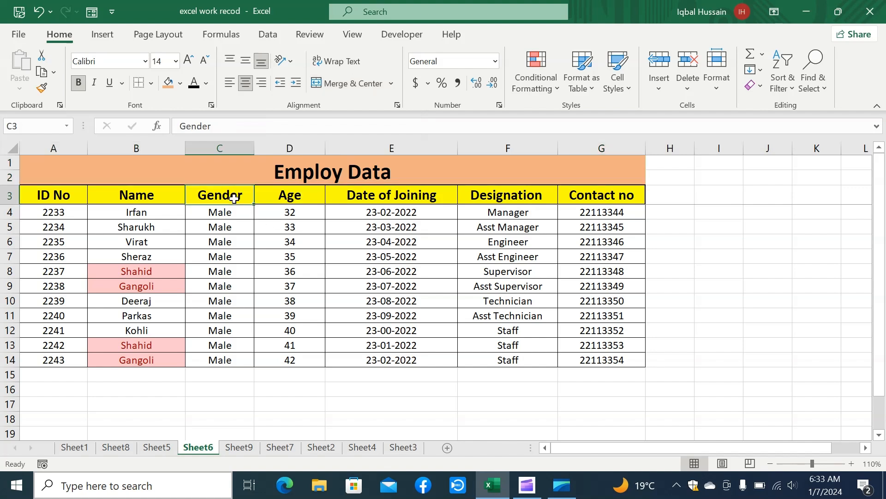
click(291, 63)
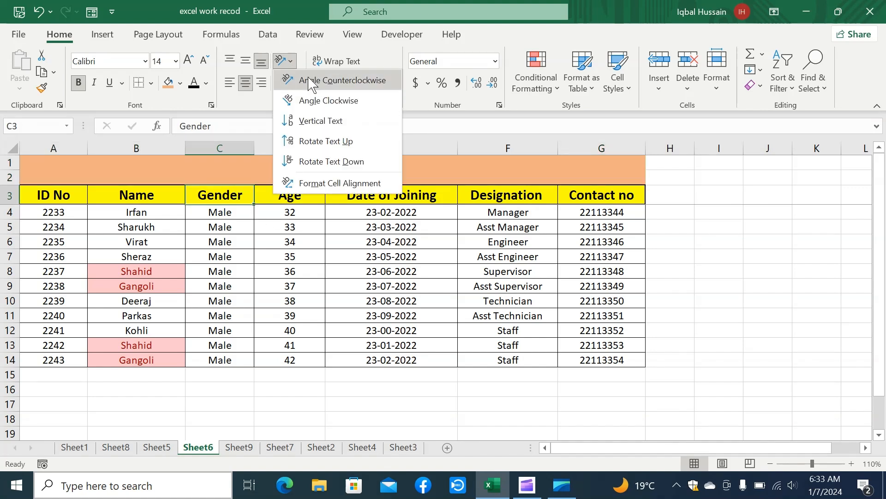
click(355, 88)
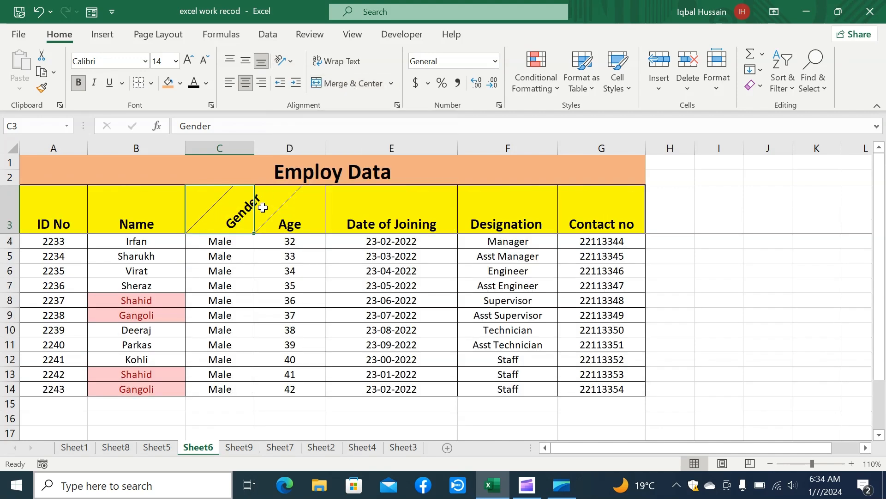
click(283, 61)
click(305, 101)
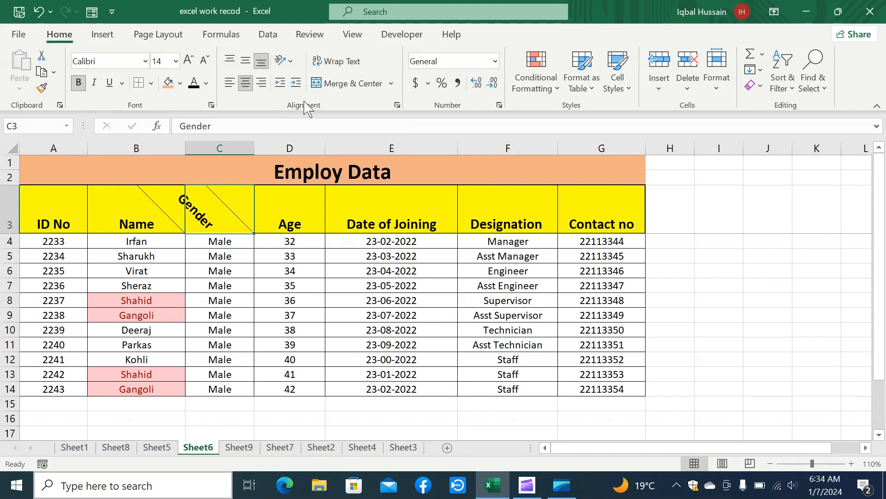
Undo the text rotations applied to the Gender header
click(284, 61)
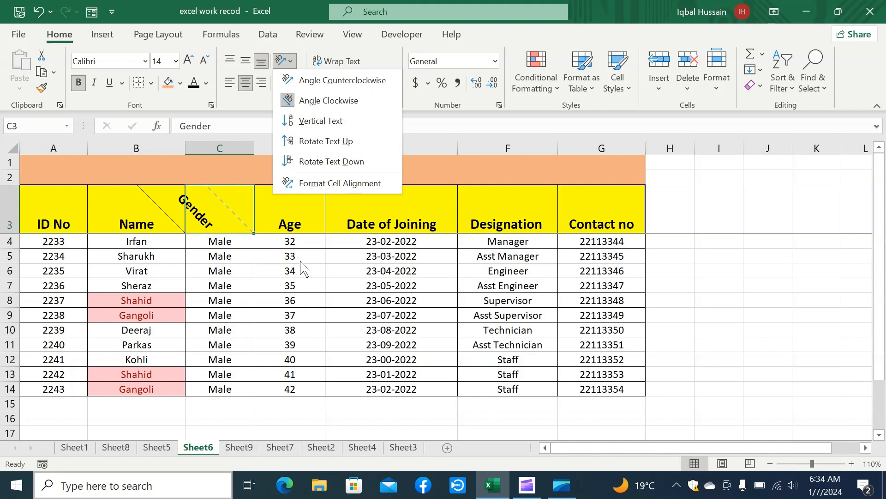
click(532, 325)
key(ctrl+z)
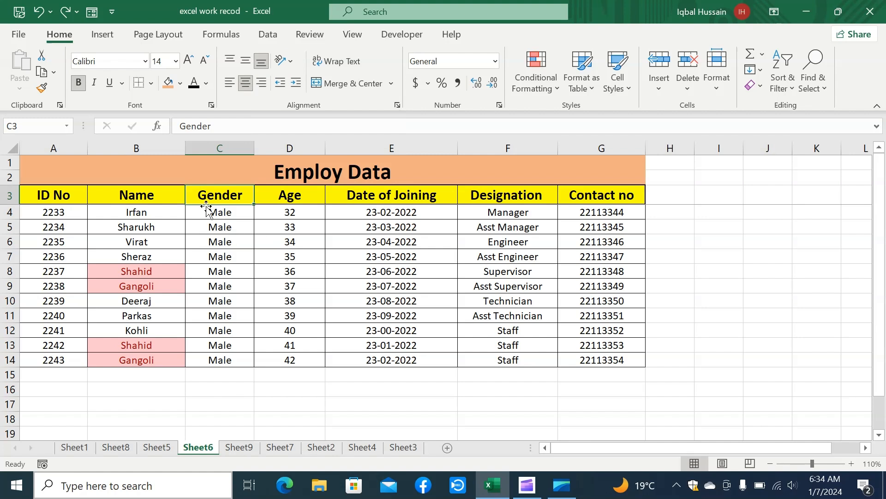
Try right and left alignment on the Gender column cells C3:C10 and set them back to centred
drag(206, 199, 210, 306)
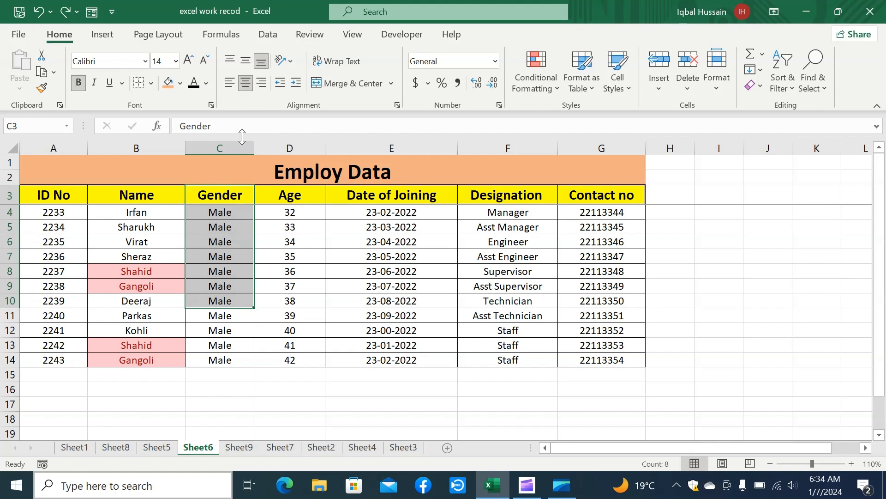
click(262, 84)
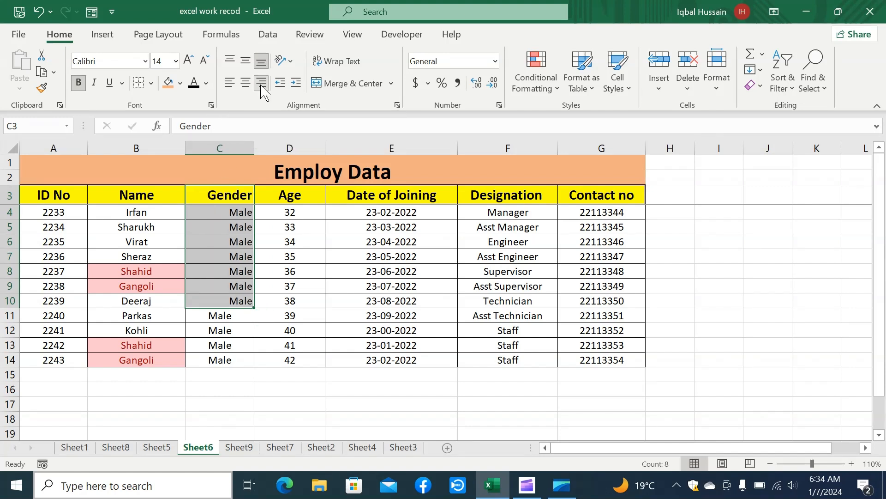
click(230, 84)
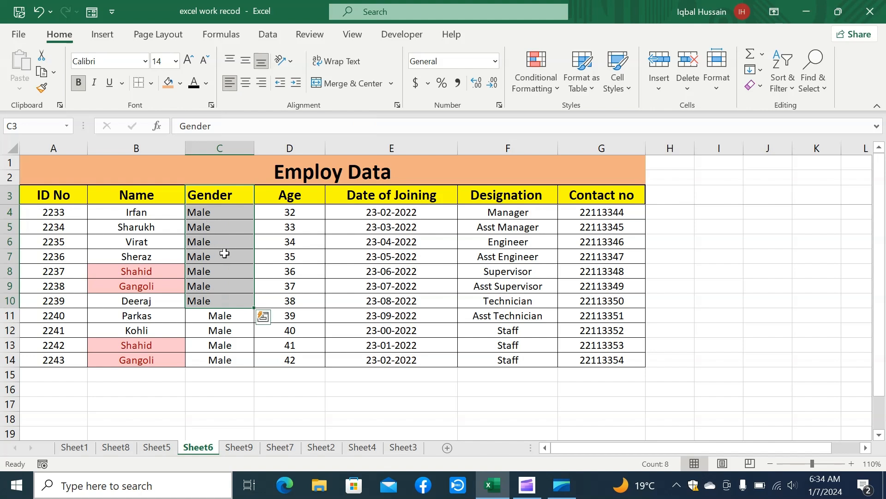
click(246, 83)
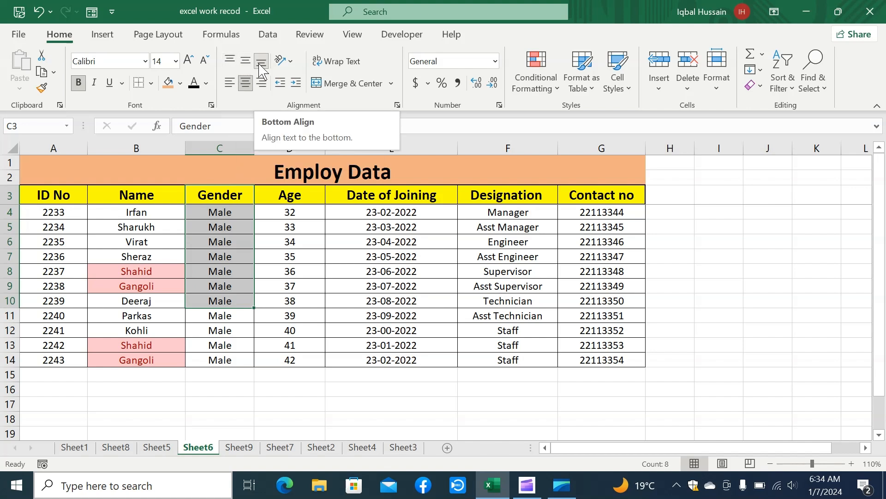
Reduce the "Employ Data" title to font size 20 and align it vertically to the top, the middle and finally the bottom of its merged cell
click(311, 172)
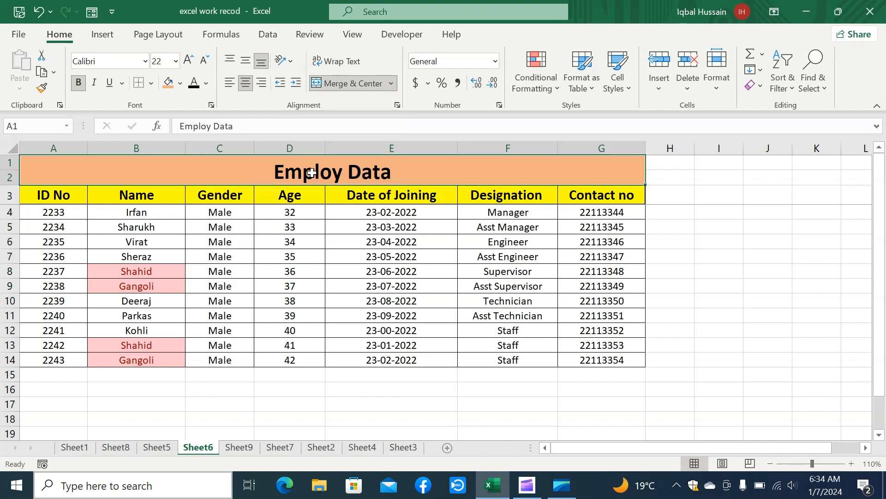
click(205, 65)
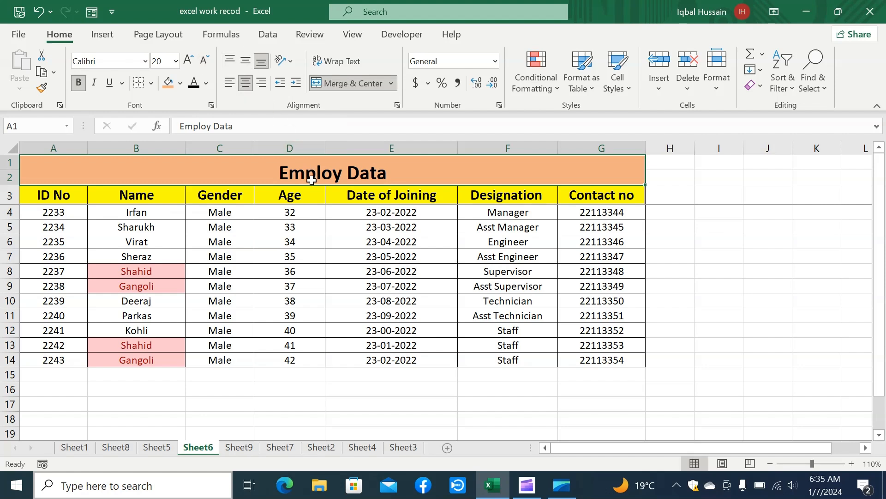
click(229, 62)
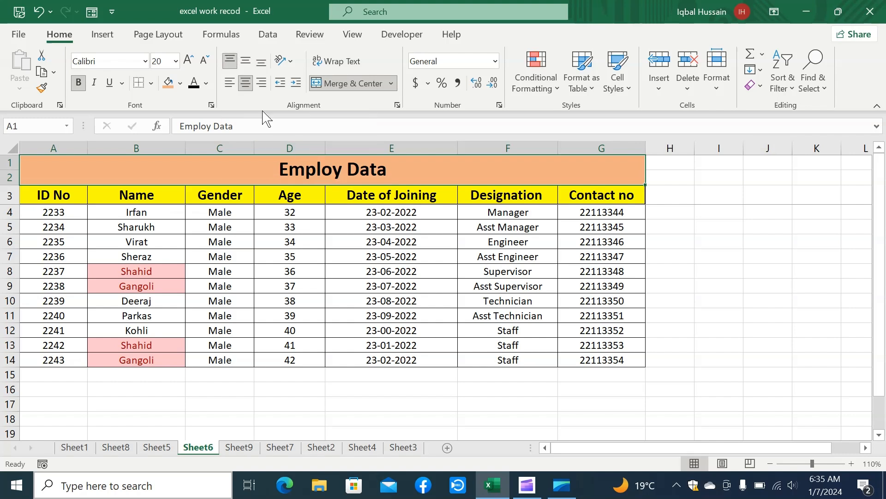
click(247, 64)
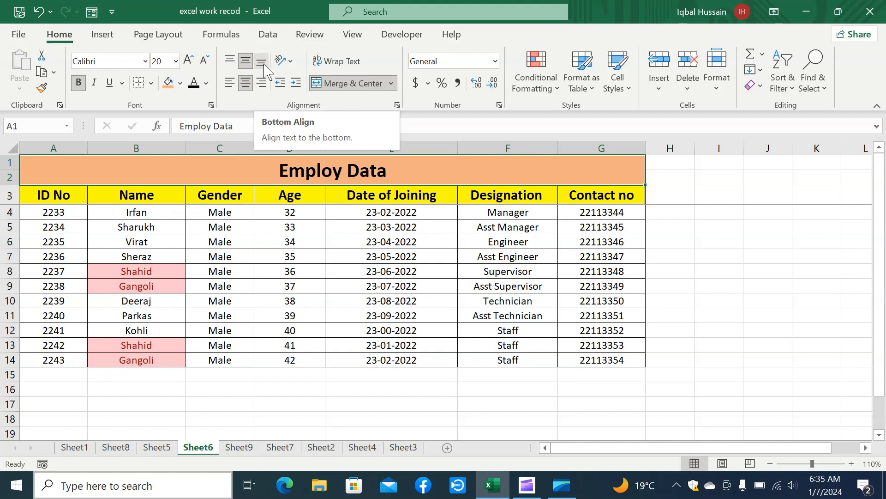
click(263, 64)
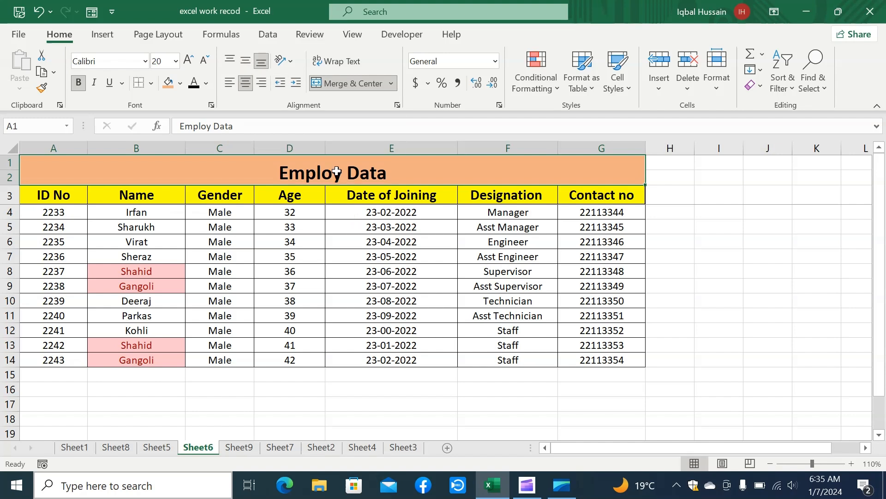